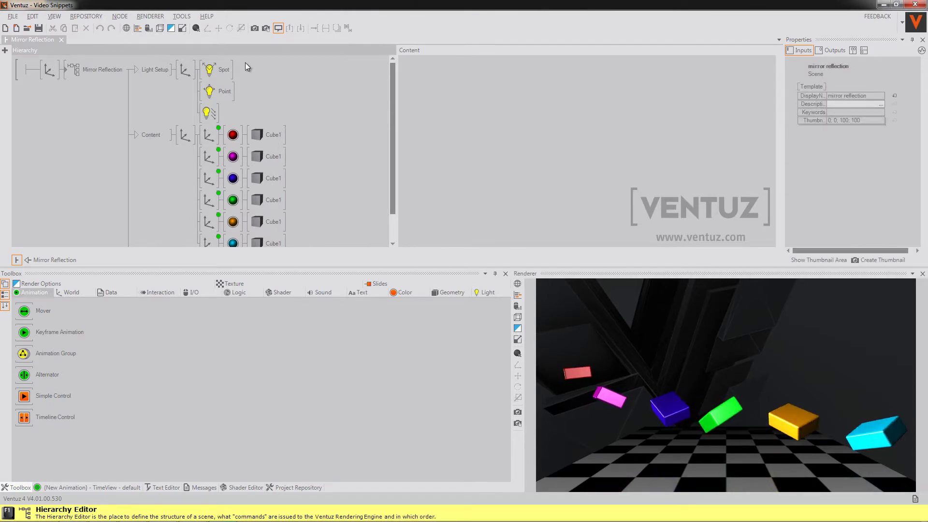
# - Examine the scene's spot light and the Ground branch's axis, rectangle and checkerboard texture nodes
pyautogui.click(220, 72)
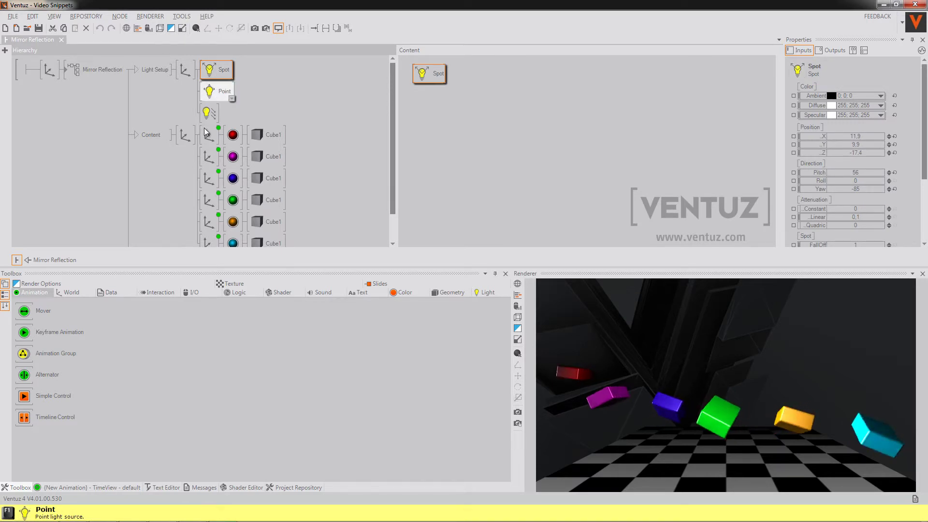
pyautogui.click(302, 109)
pyautogui.scroll(-2, 327, 124)
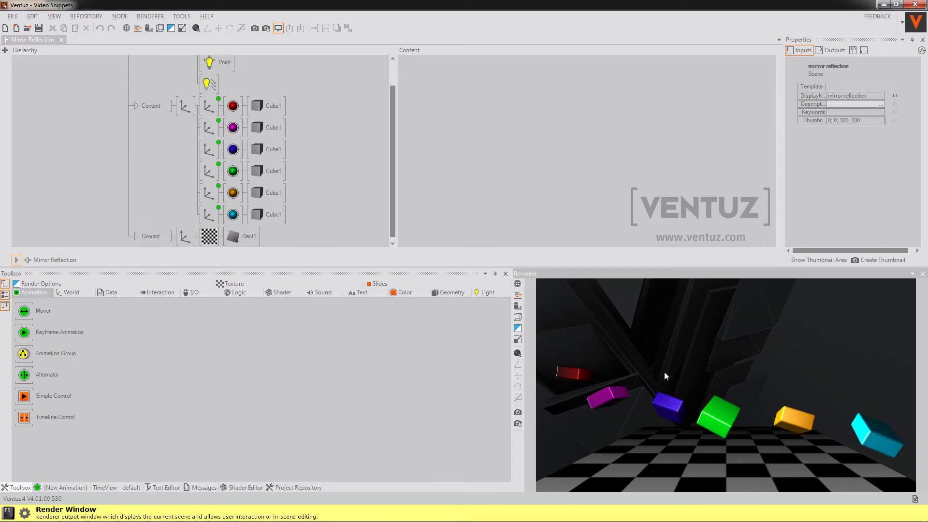
pyautogui.scroll(-1, 333, 169)
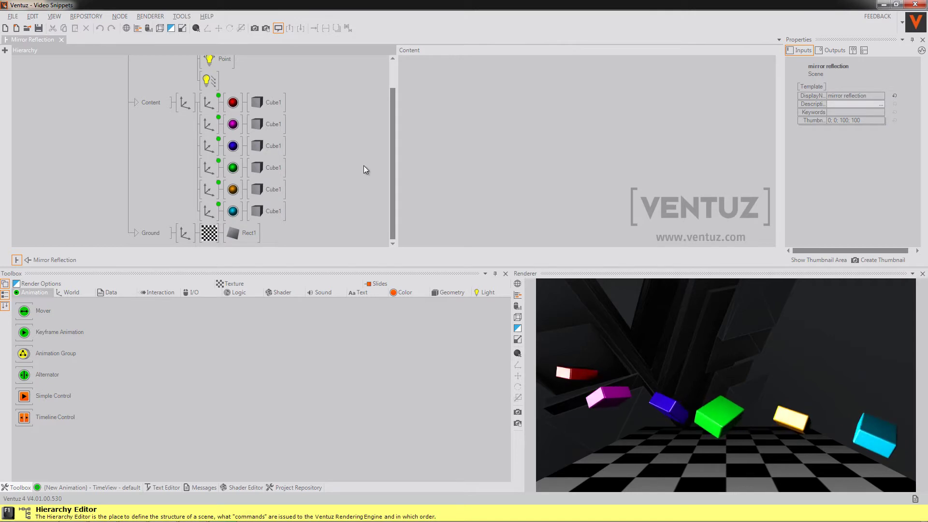
pyautogui.click(184, 233)
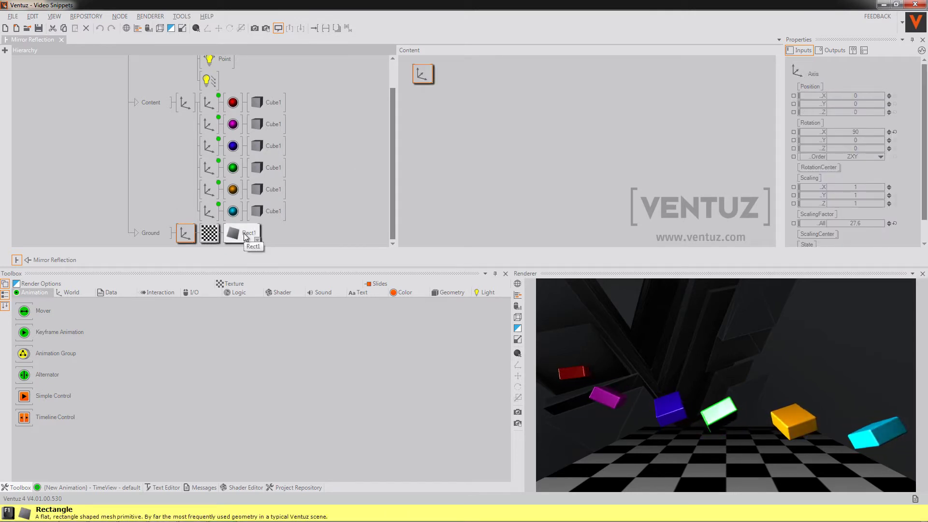
pyautogui.click(238, 227)
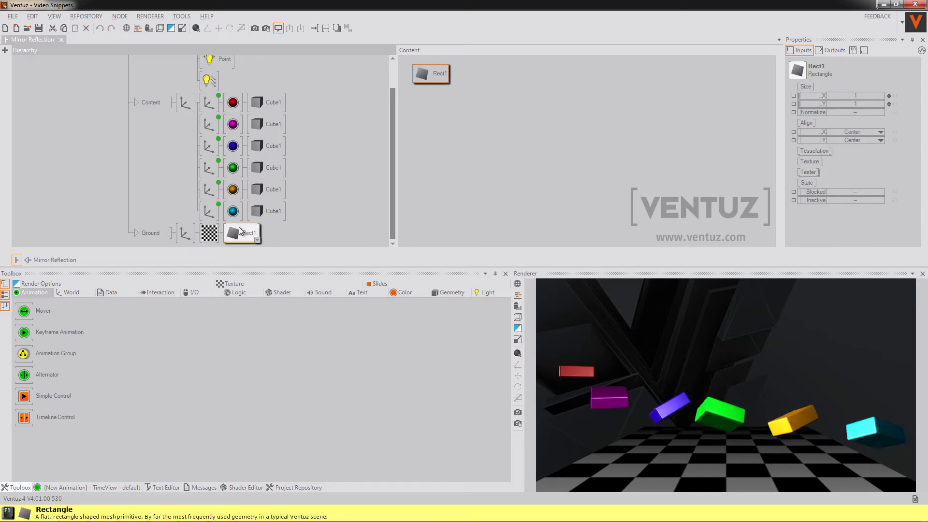
pyautogui.click(187, 229)
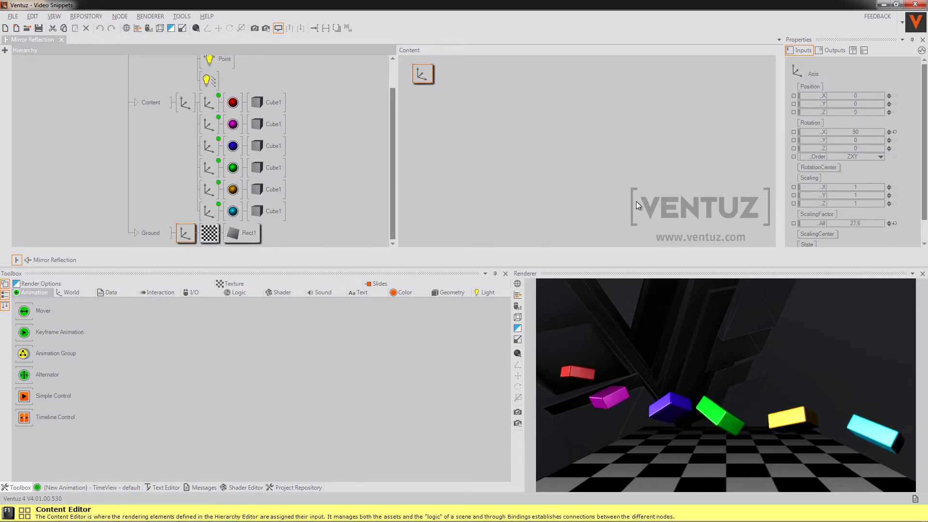
pyautogui.click(209, 232)
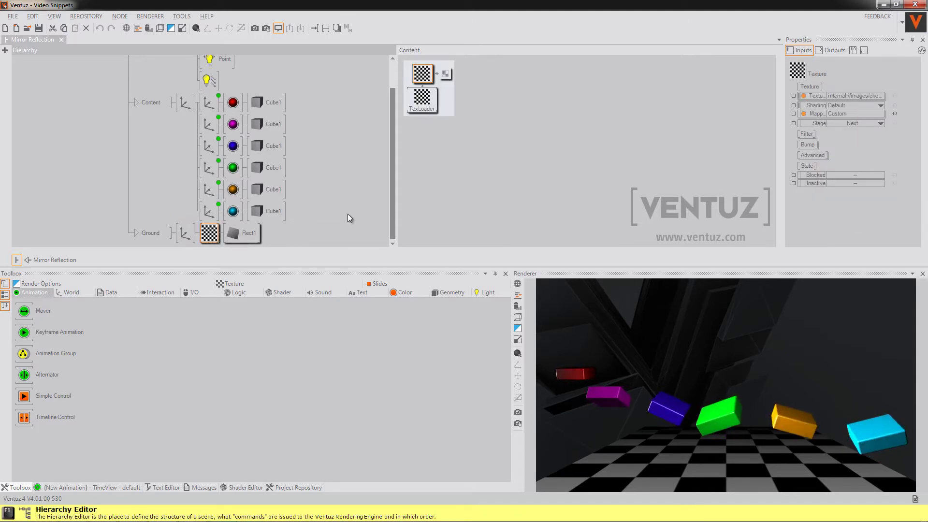
pyautogui.click(331, 176)
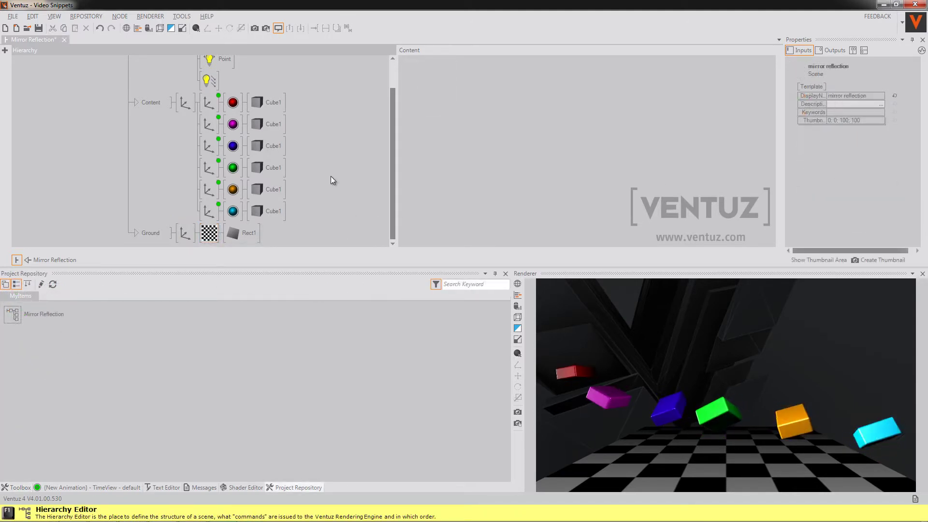
# - Open the Mirror Reflection hierarchy container to edit its internal outputs
pyautogui.scroll(2, 330, 176)
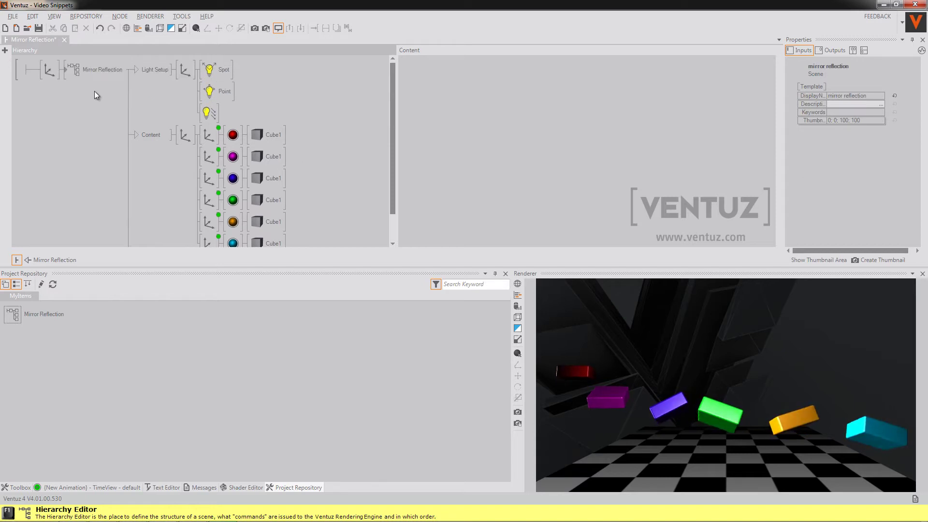
pyautogui.click(87, 71)
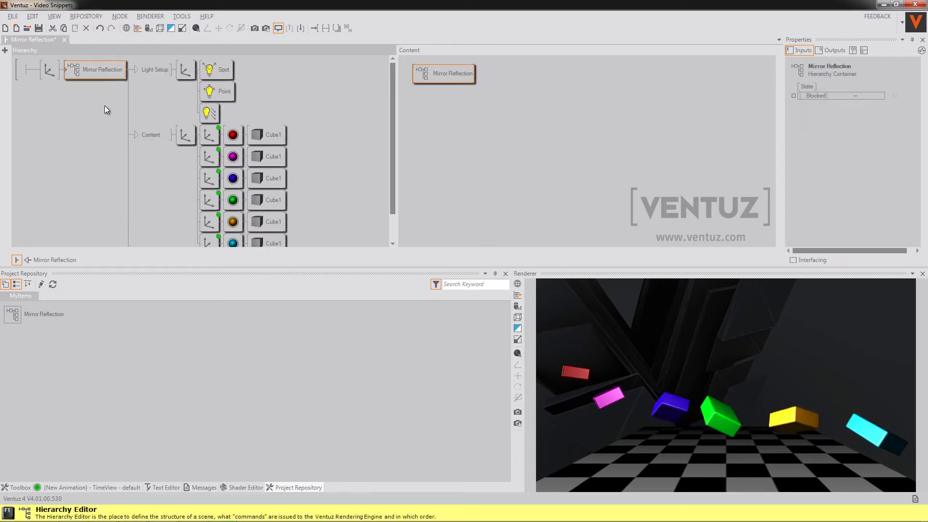
pyautogui.doubleClick(65, 72)
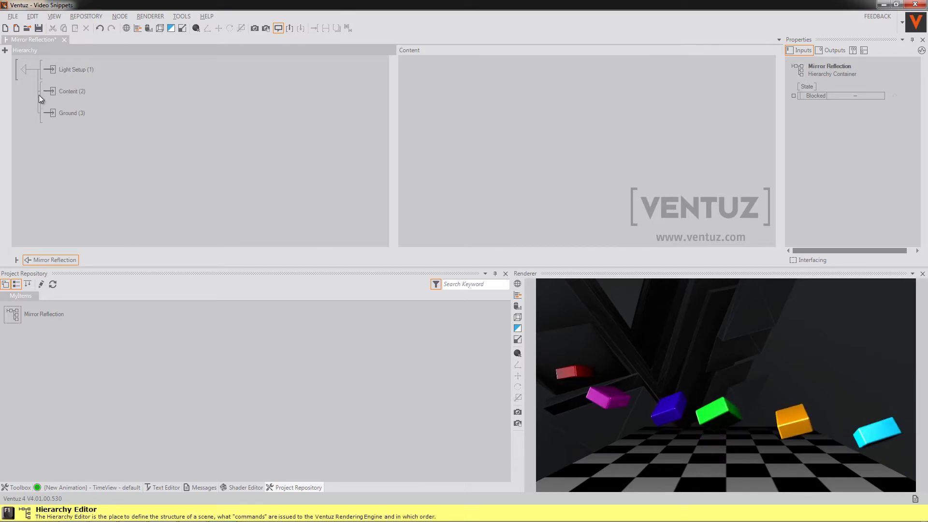
pyautogui.click(25, 72)
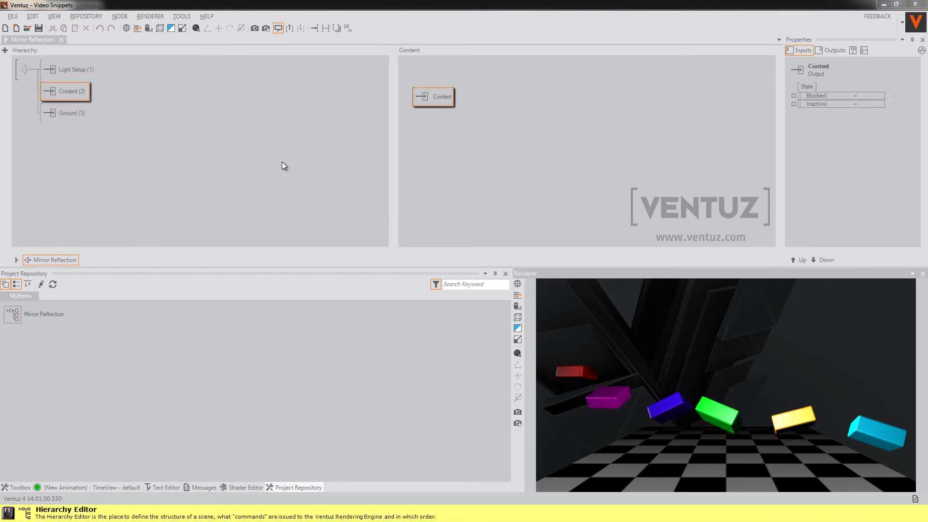
# - Place a linked copy of the Content (2) output directly below the original, above Ground (3)
pyautogui.click(147, 94)
pyautogui.click(74, 96)
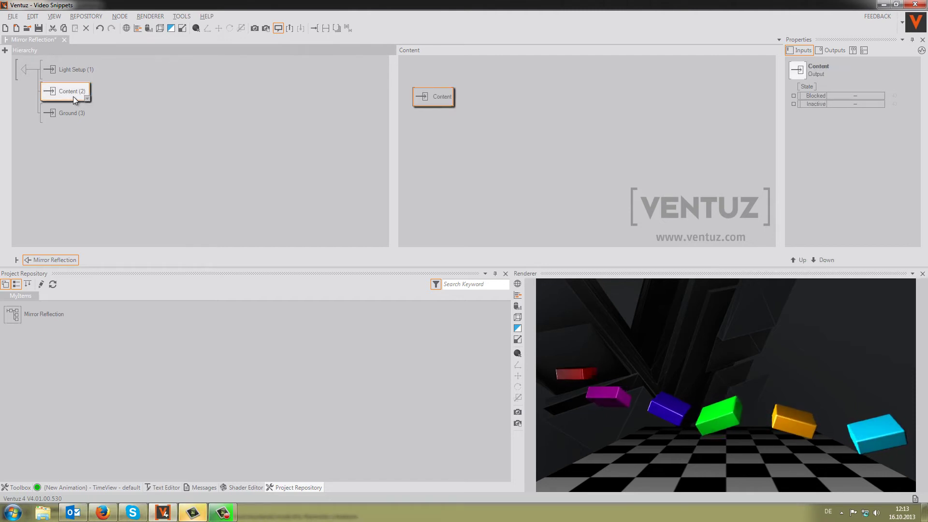
pyautogui.moveTo(69, 92); pyautogui.dragTo(72, 99)
pyautogui.click(145, 111)
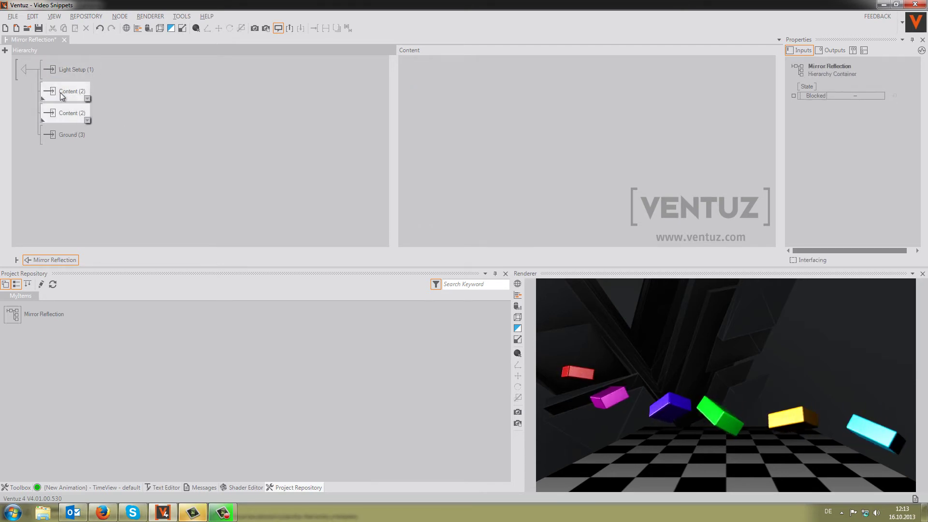
# - Insert an Axis before the second Content (2) output and set its Y scaling to -1
pyautogui.press('a')
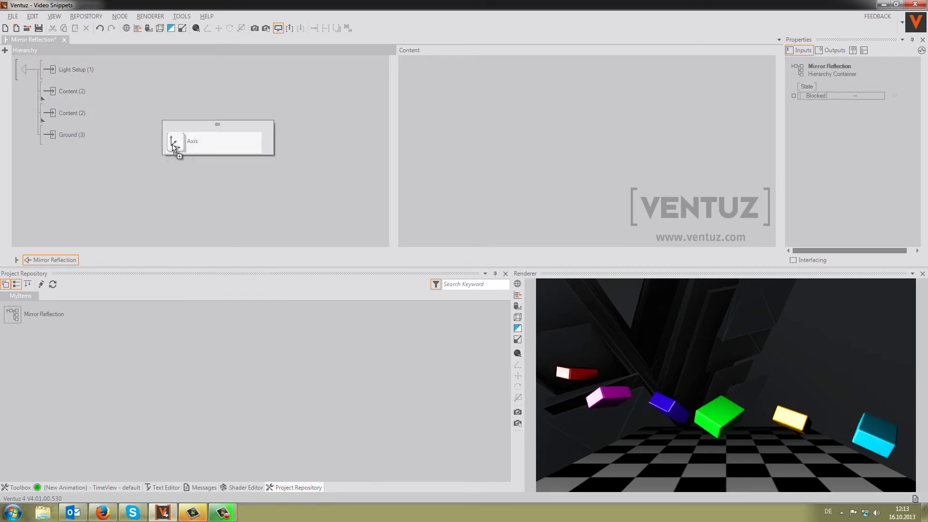
pyautogui.moveTo(174, 144); pyautogui.dragTo(49, 115)
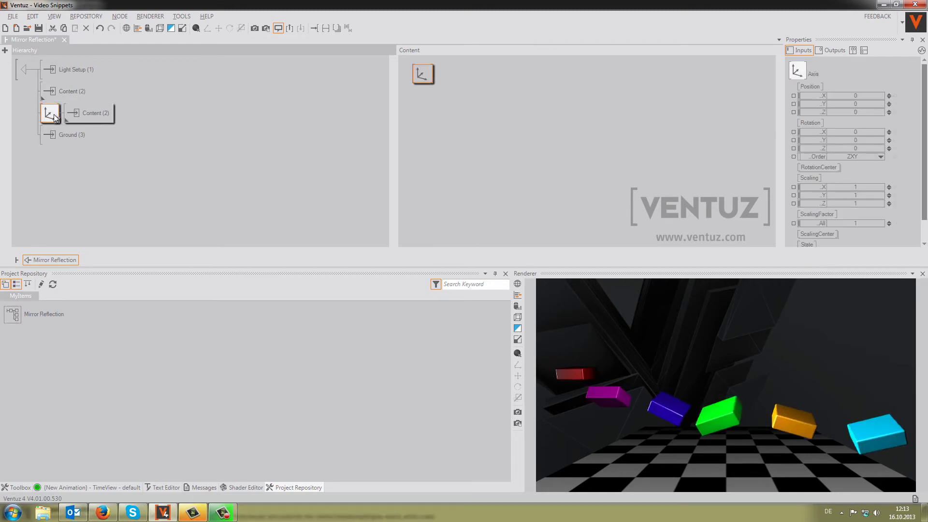
pyautogui.click(853, 195)
pyautogui.write('-1')
pyautogui.press('Return')
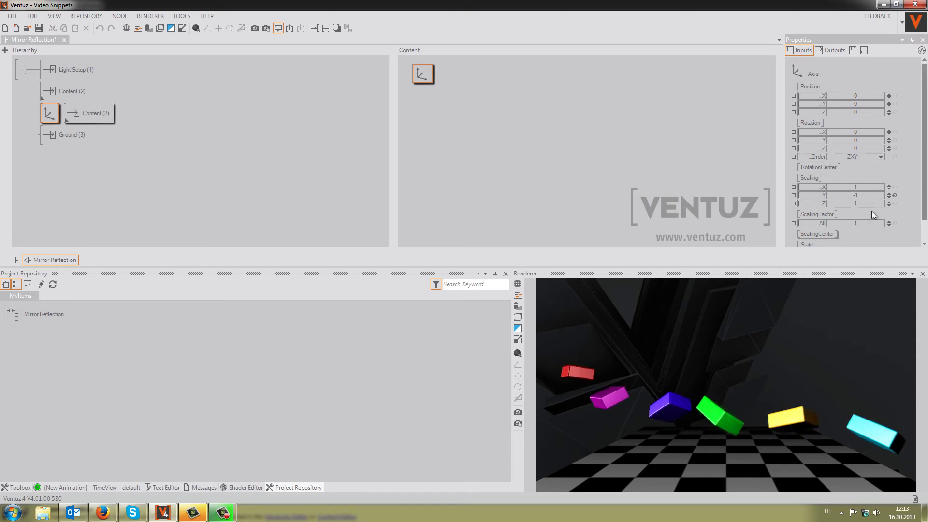
pyautogui.click(211, 178)
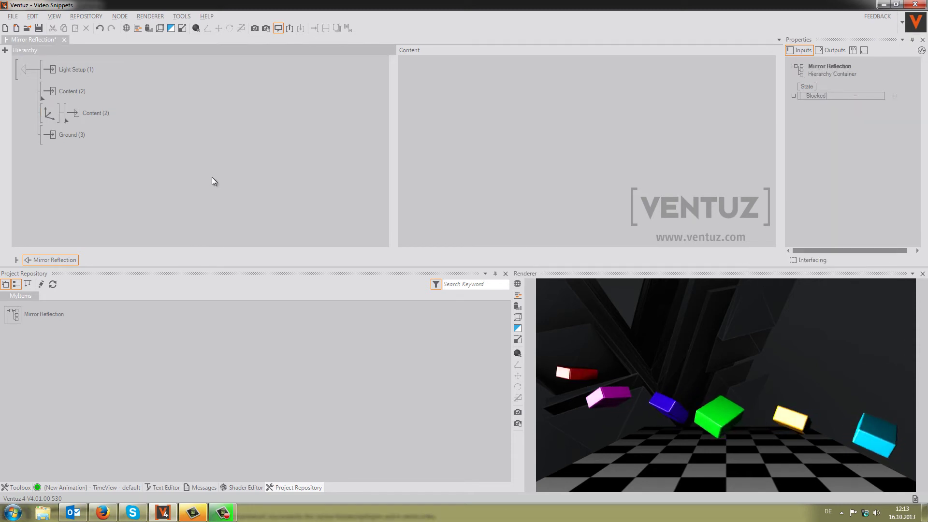
# - Insert an Alpha node before the Ground (3) output and set its value to 95%
pyautogui.press('a')
pyautogui.moveTo(226, 199); pyautogui.dragTo(103, 169)
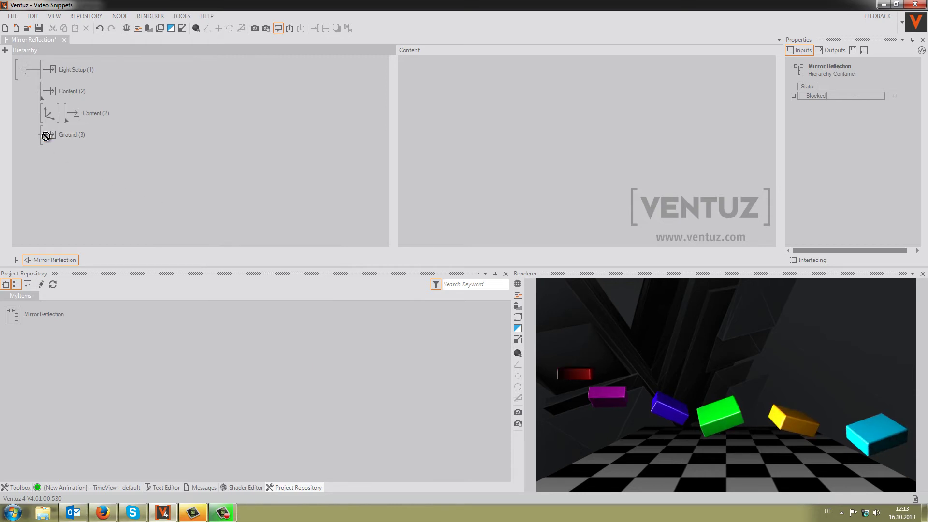
pyautogui.moveTo(46, 138); pyautogui.dragTo(47, 137)
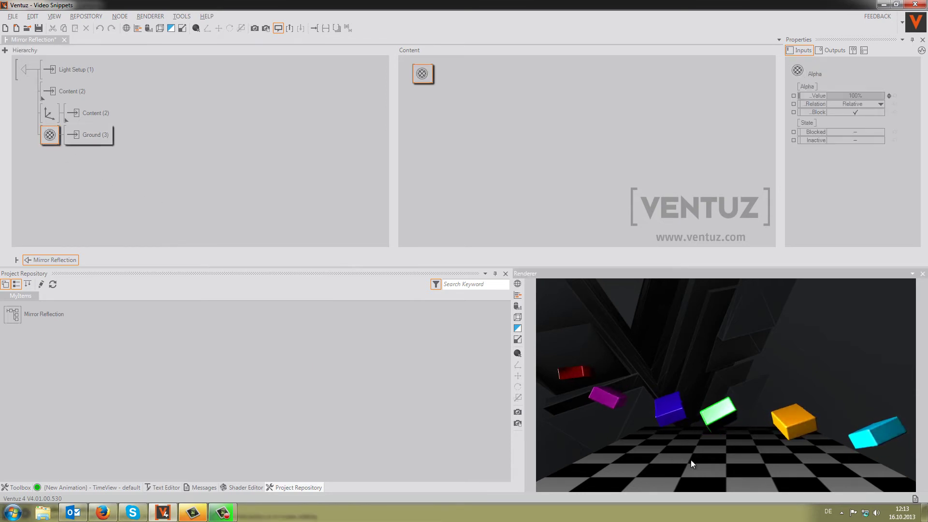
pyautogui.doubleClick(856, 96)
pyautogui.write('95')
pyautogui.press('Return')
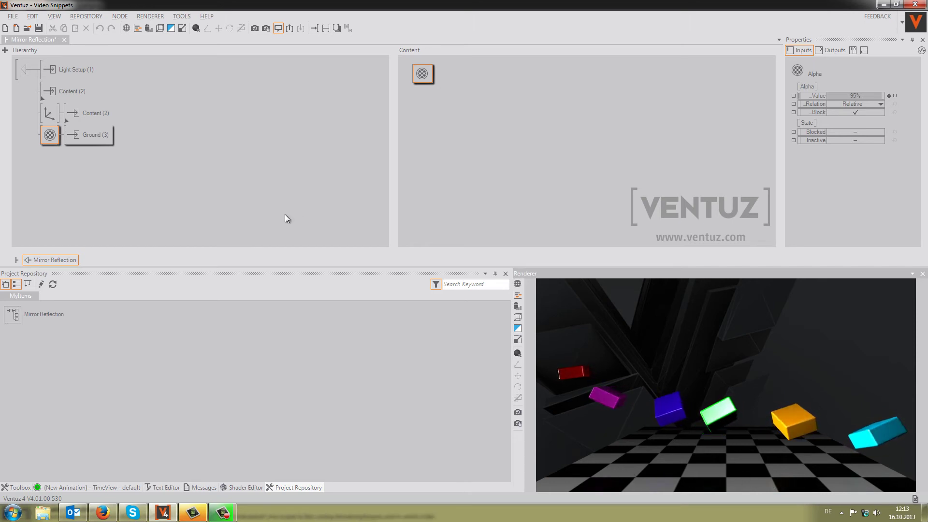
pyautogui.click(271, 205)
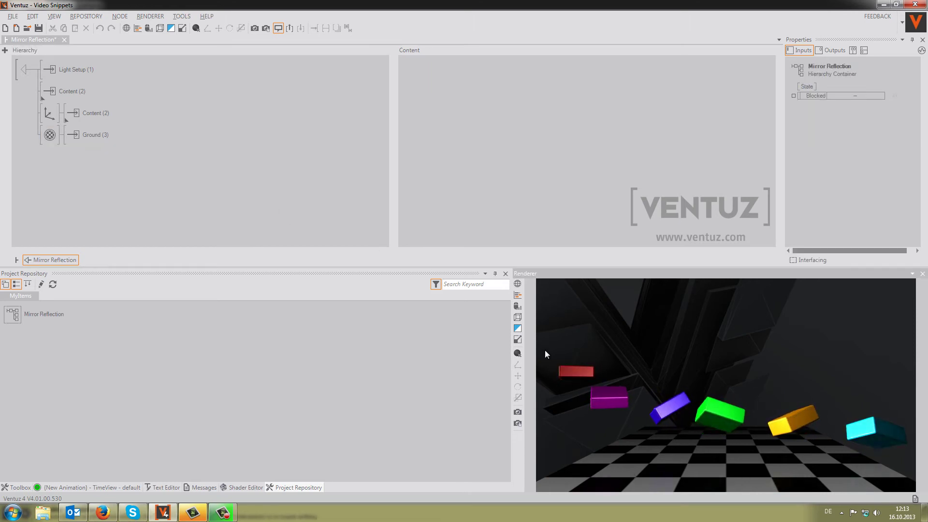
# - Temporarily lower the Ground's Alpha value to 40% to preview the reflection, and restore it to 95%
pyautogui.click(50, 135)
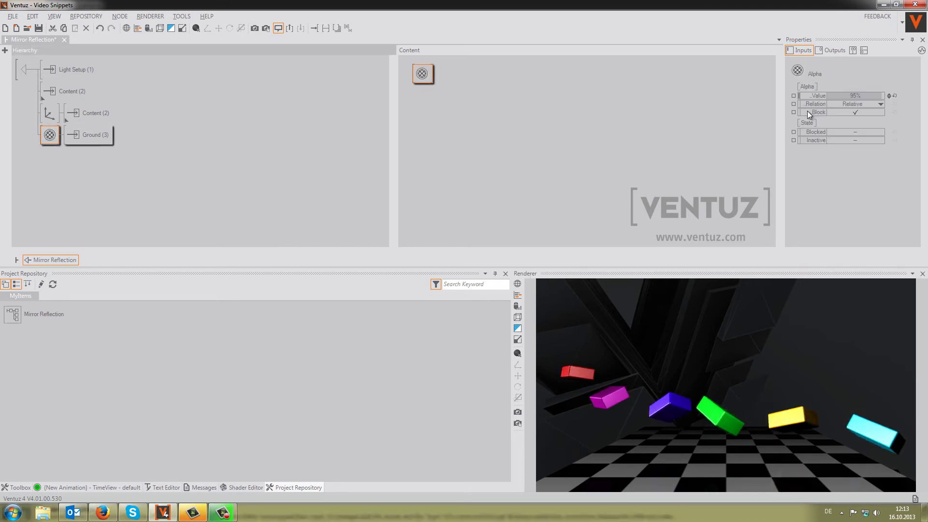
pyautogui.click(838, 97)
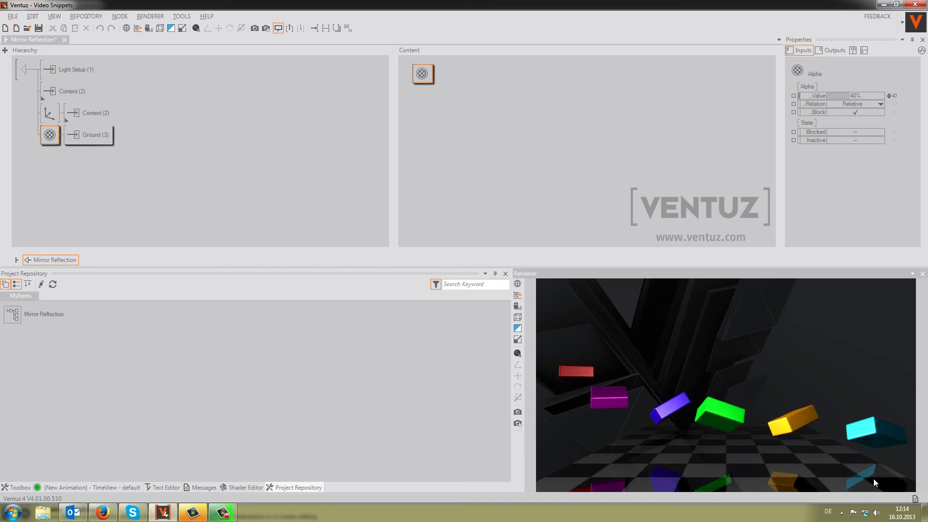
pyautogui.click(859, 97)
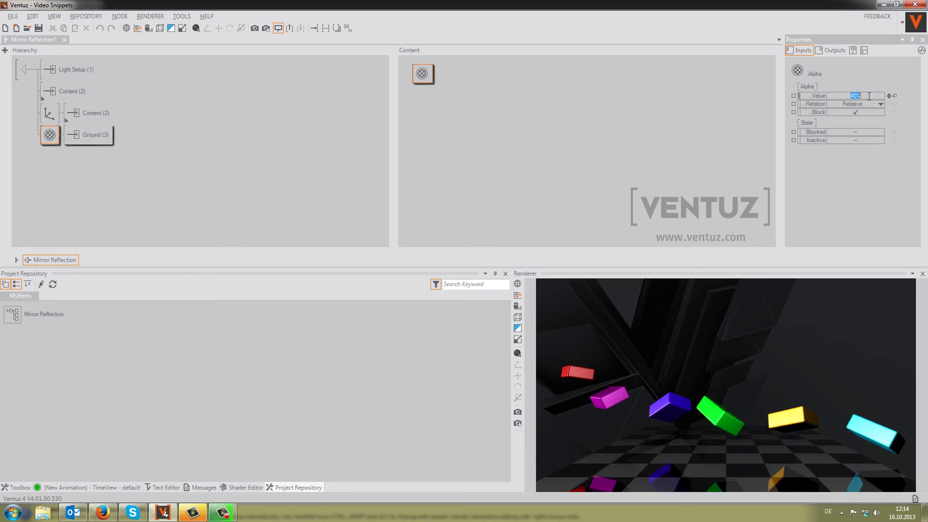
pyautogui.click(239, 166)
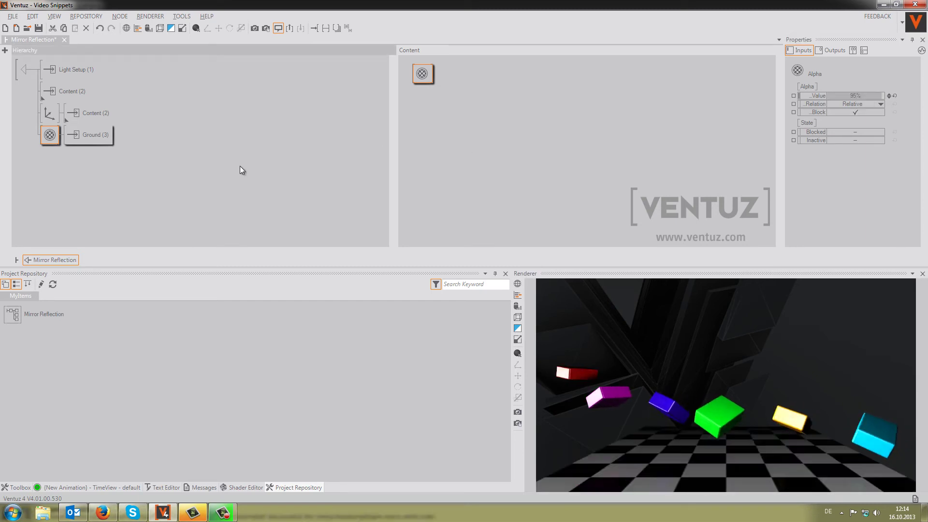
# - Insert a RenderOptions node between the Axis and the second Content (2) output and change its backface culling
pyautogui.doubleClick(239, 209)
pyautogui.write('render')
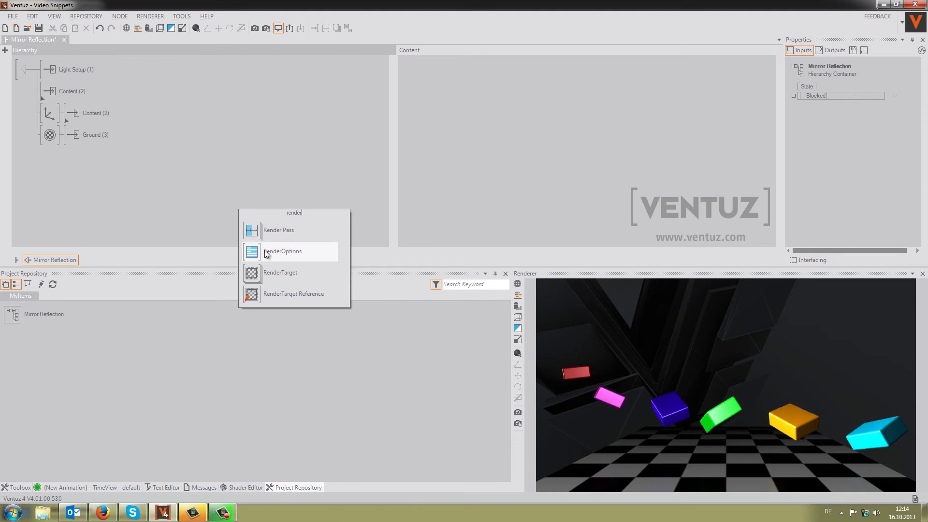
pyautogui.click(264, 251)
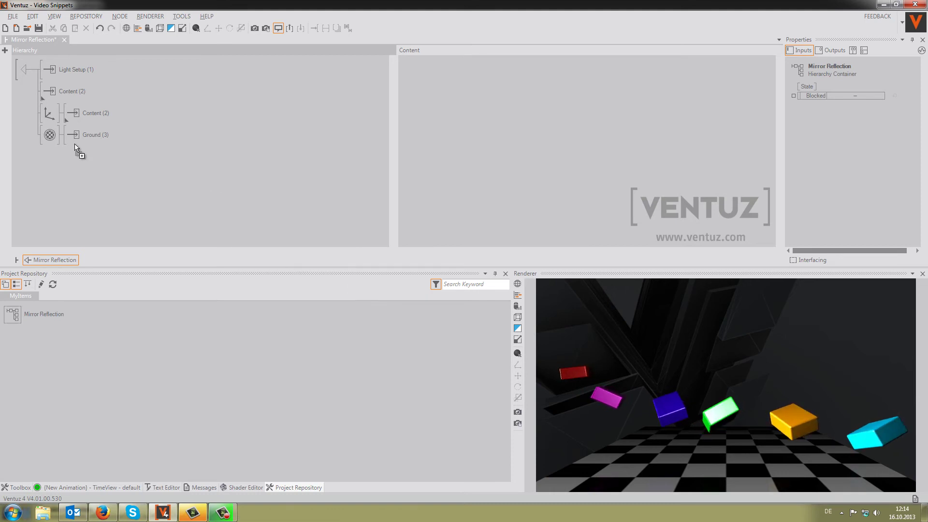
pyautogui.click(67, 116)
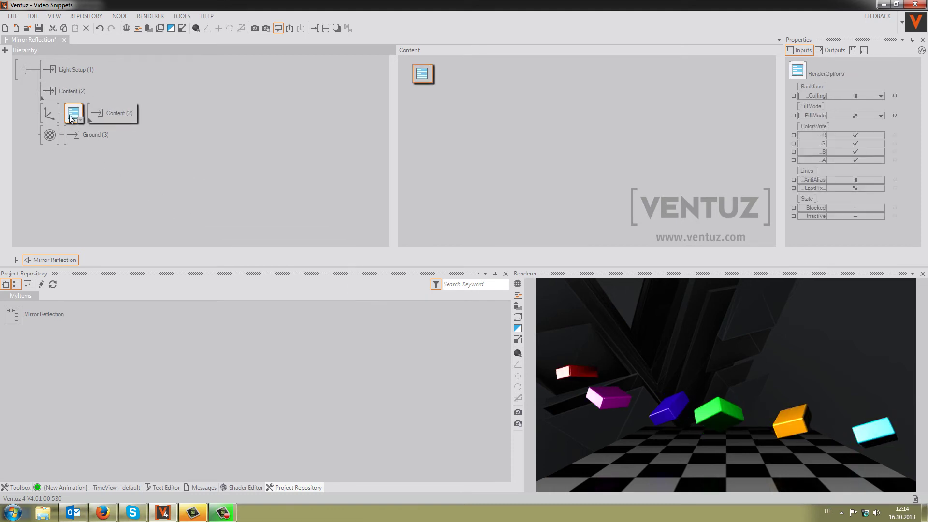
pyautogui.click(868, 97)
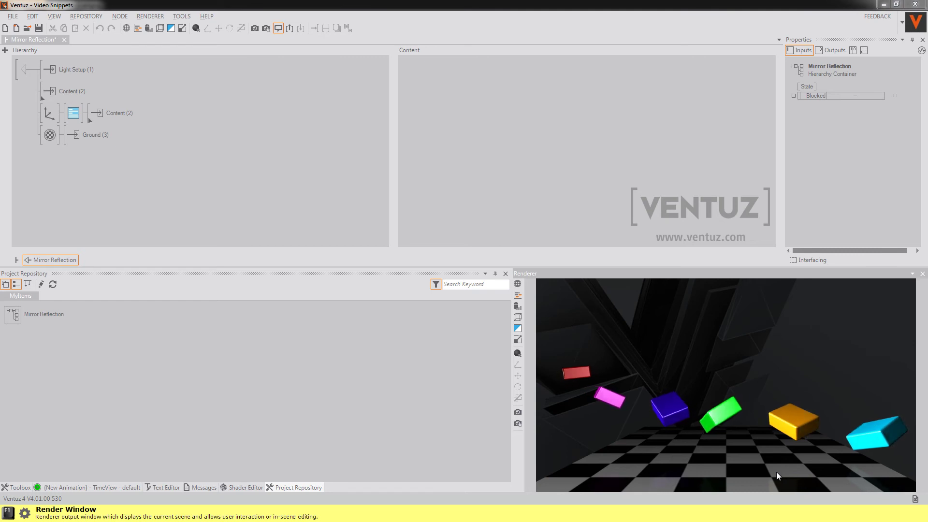
pyautogui.click(187, 182)
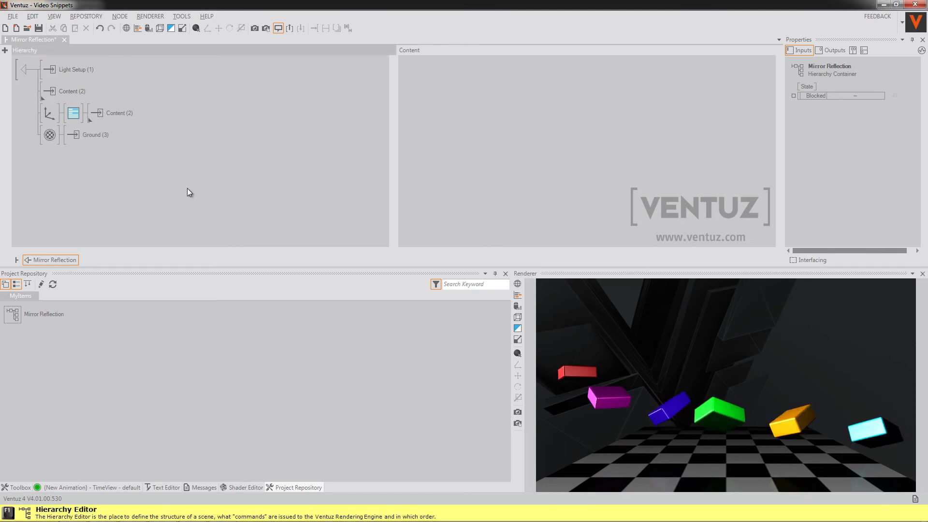
# - Place a linked copy of the Ground (3) output directly below the first Content (2) output
pyautogui.click(82, 141)
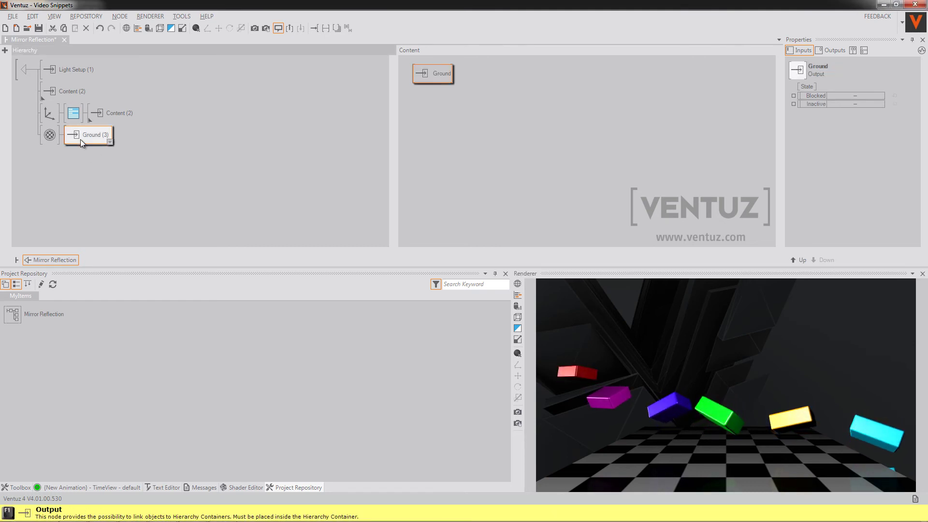
pyautogui.moveTo(80, 139); pyautogui.dragTo(55, 123)
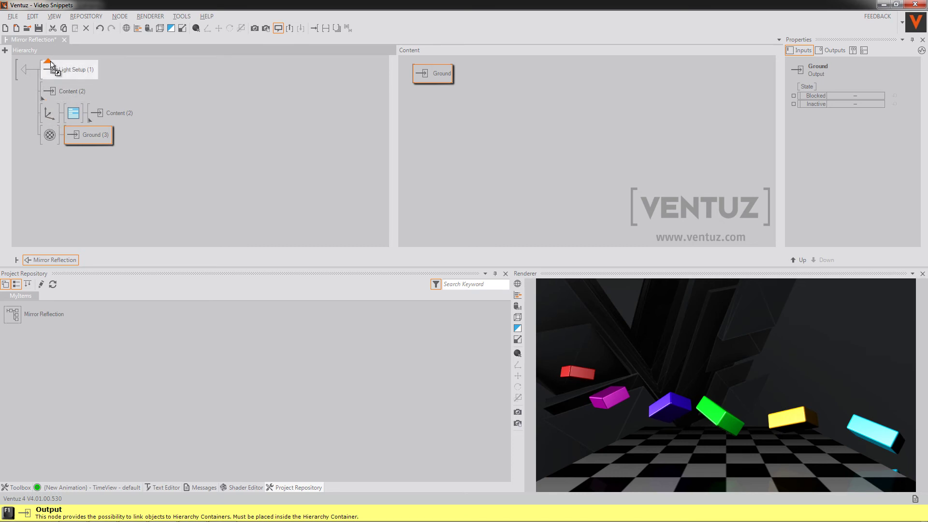
pyautogui.moveTo(51, 61); pyautogui.dragTo(55, 102)
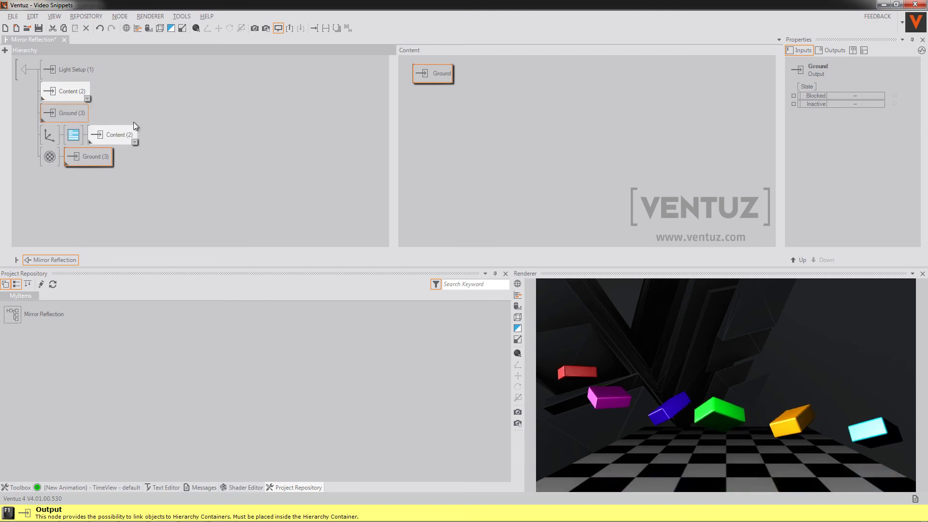
# - Insert a Z-Testing node before the upper Ground (3) output and enable its Z-Write option
pyautogui.doubleClick(140, 105)
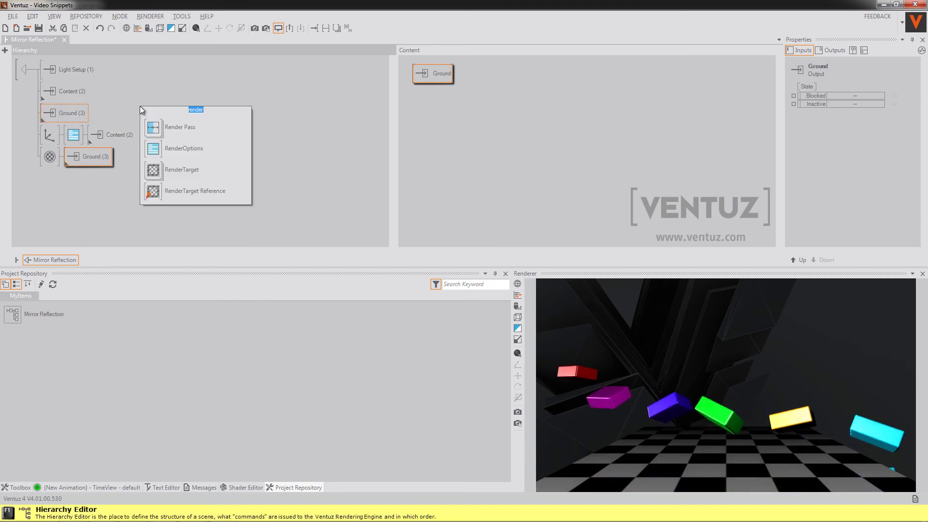
pyautogui.press('BackSpace')
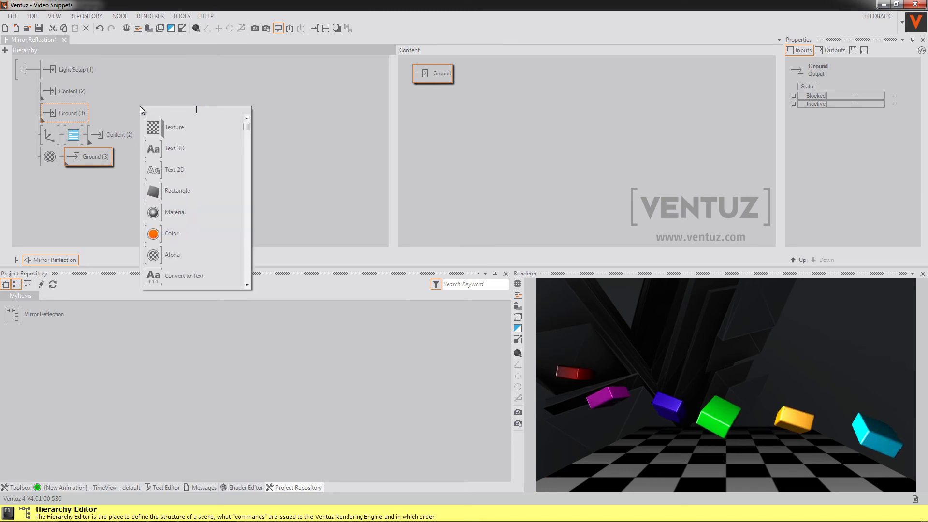
pyautogui.write('z')
pyautogui.click(174, 170)
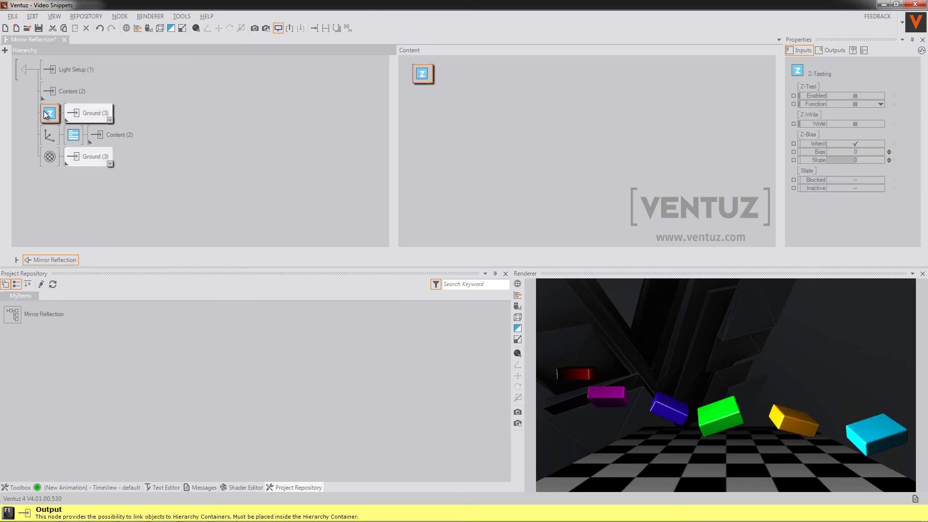
pyautogui.click(855, 124)
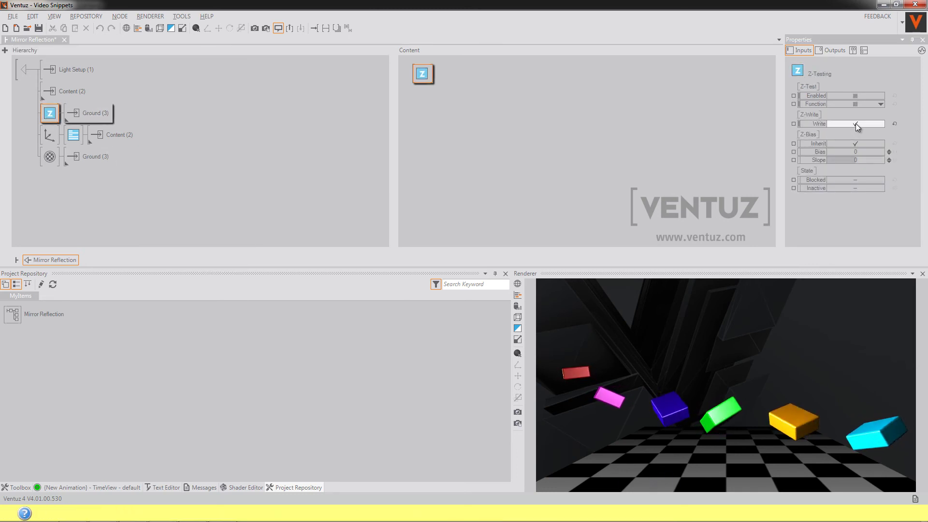
pyautogui.click(305, 184)
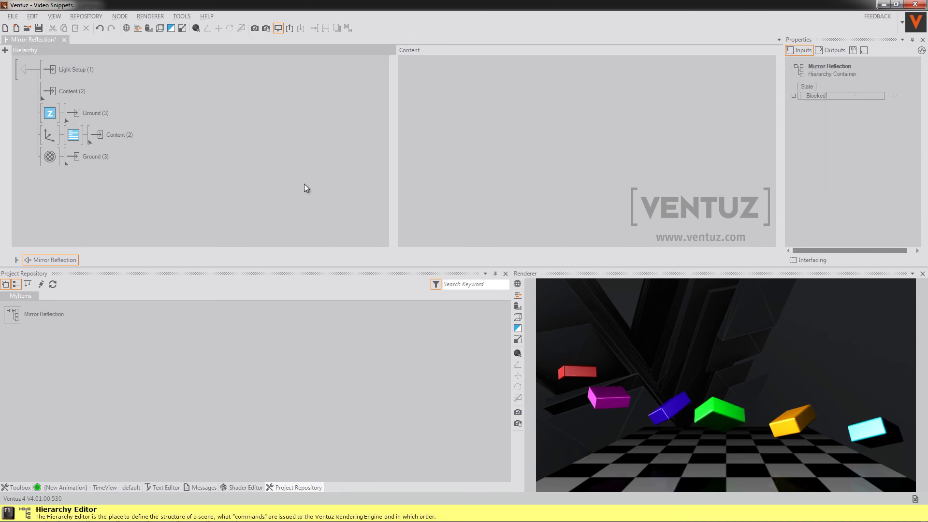
pyautogui.click(697, 481)
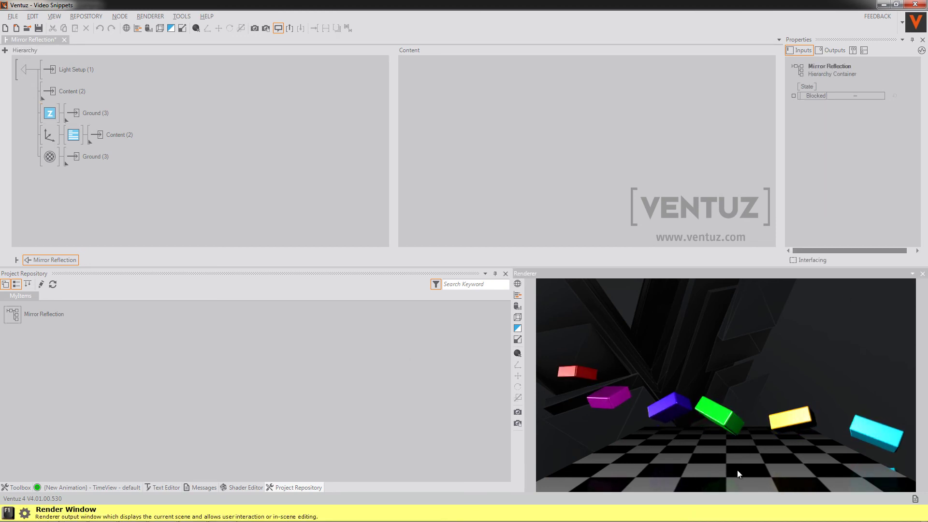